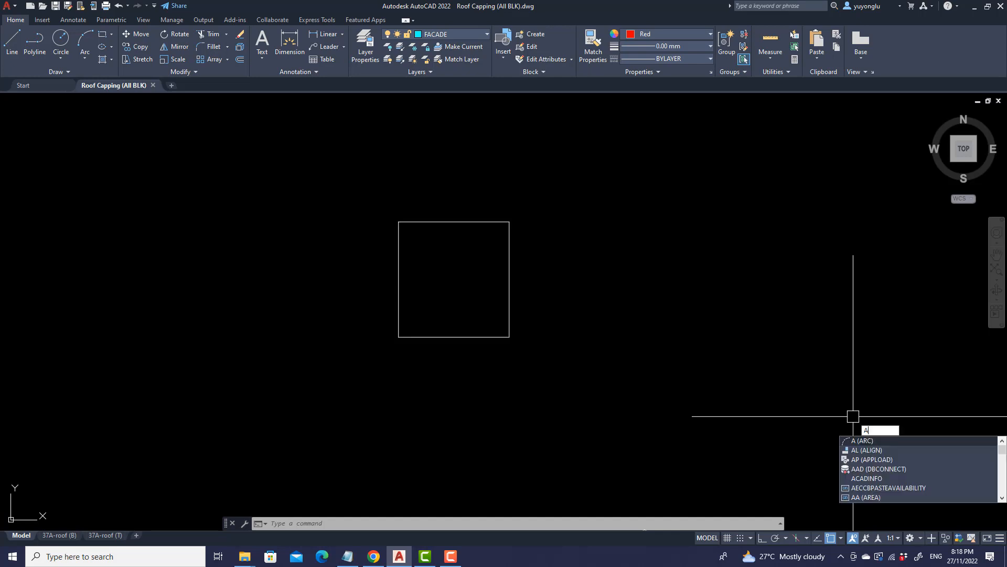
Load the Pdim AutoLISP file from the Auto Lisp folder with APPLOAD, allowing it to load once.
text(pload)
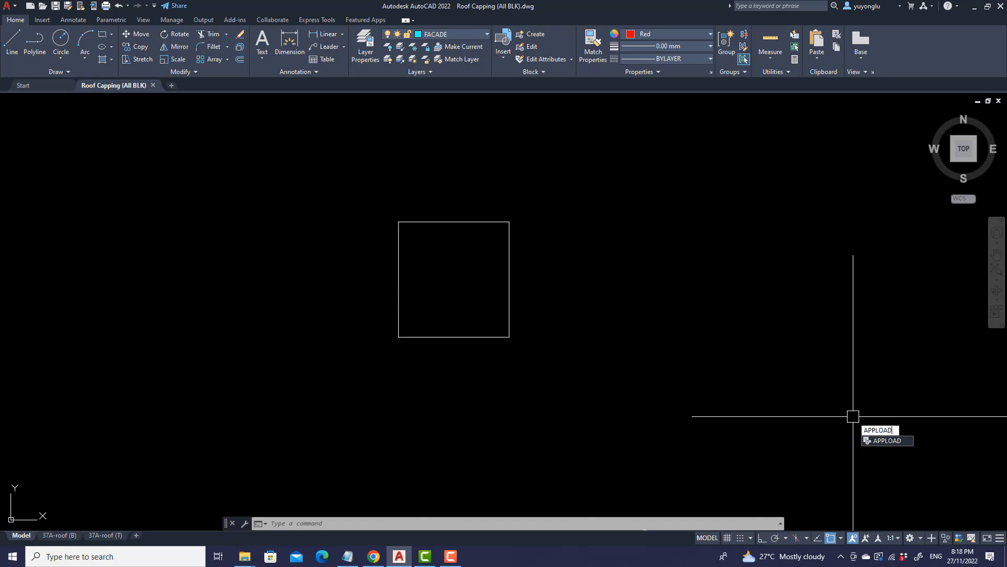
click(883, 444)
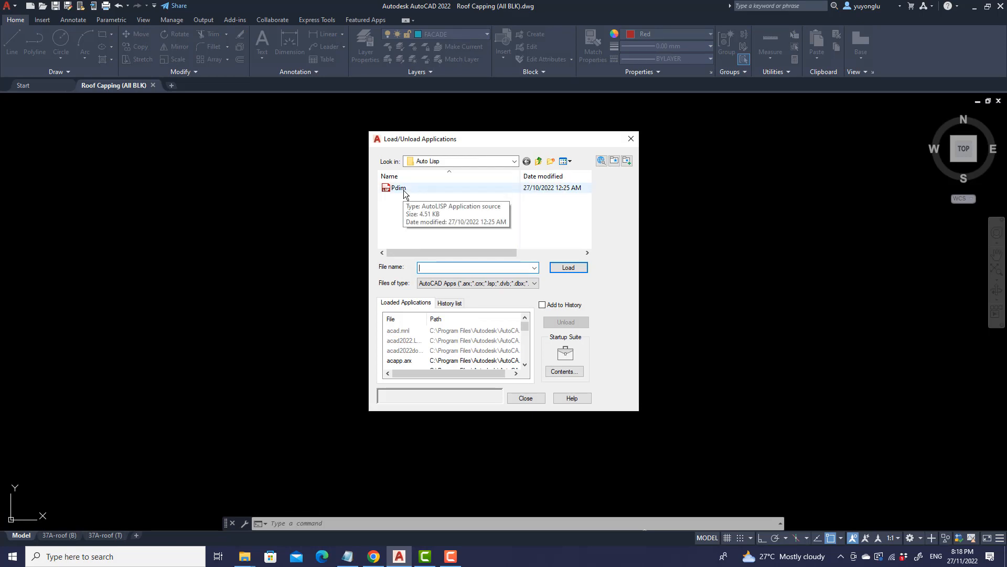
click(404, 190)
click(574, 267)
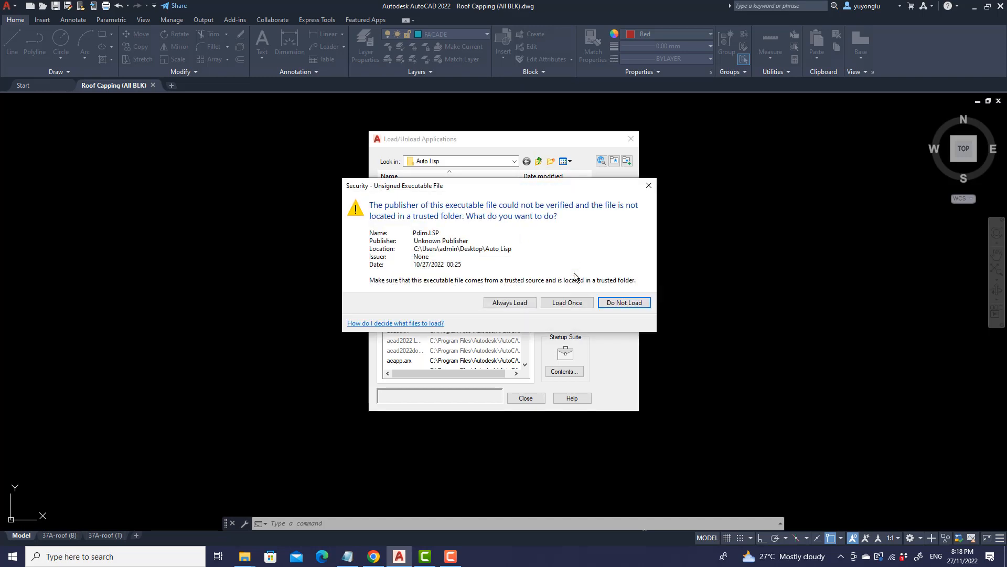
click(572, 304)
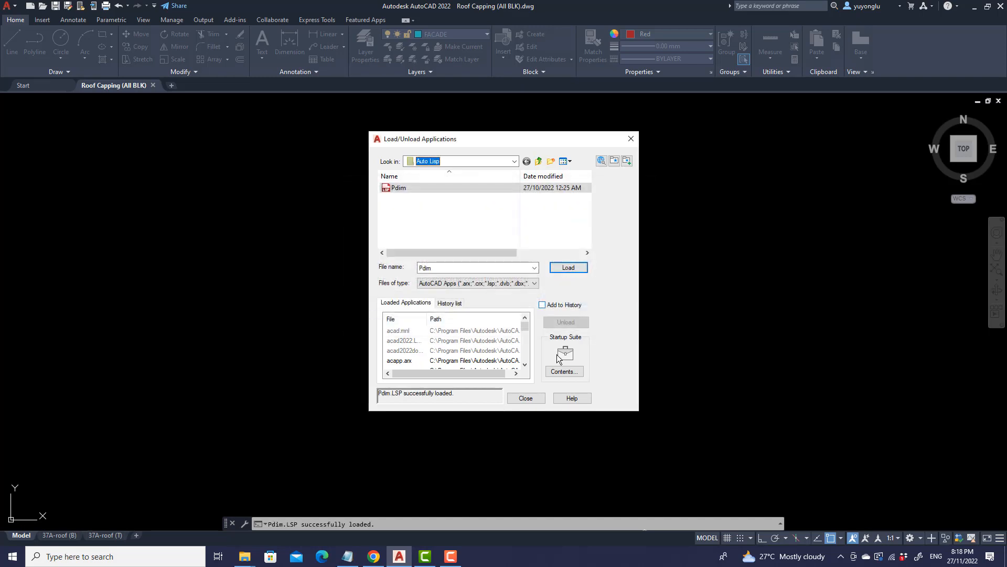
click(526, 397)
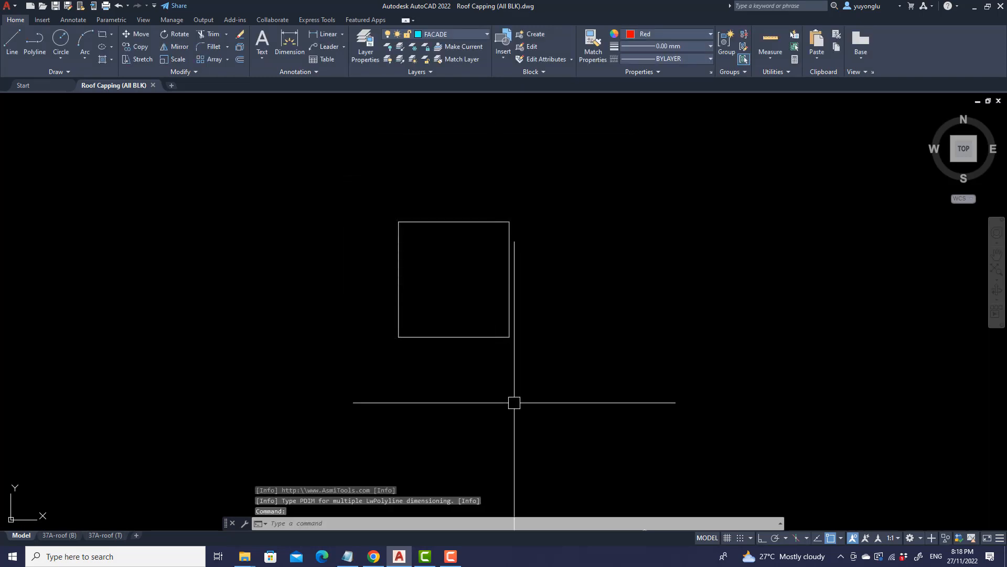
Draw an open zigzag polyline of five segments between the square and the pentagon.
scroll(506, 321, down, 6)
scroll(527, 345, up, 2)
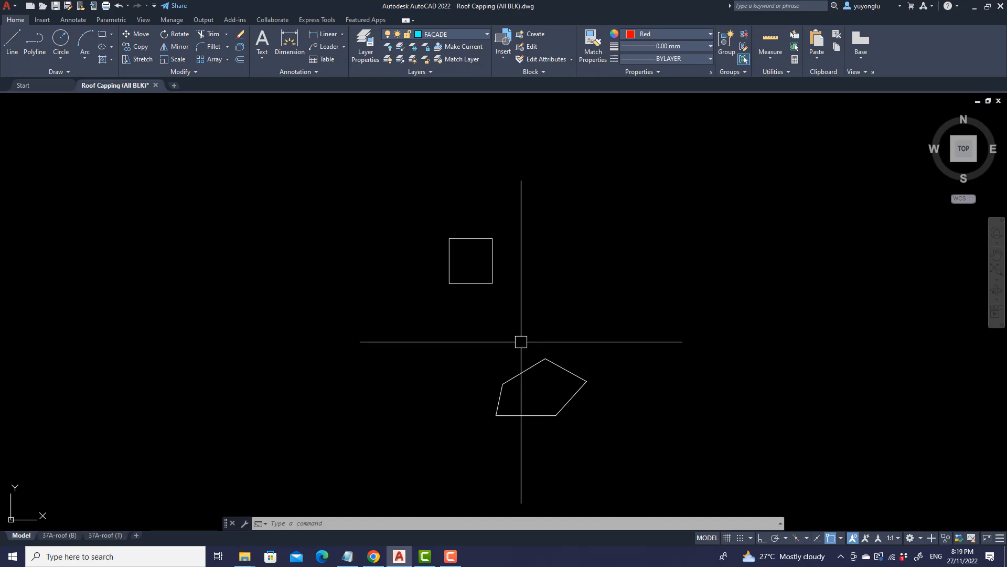
key(Return)
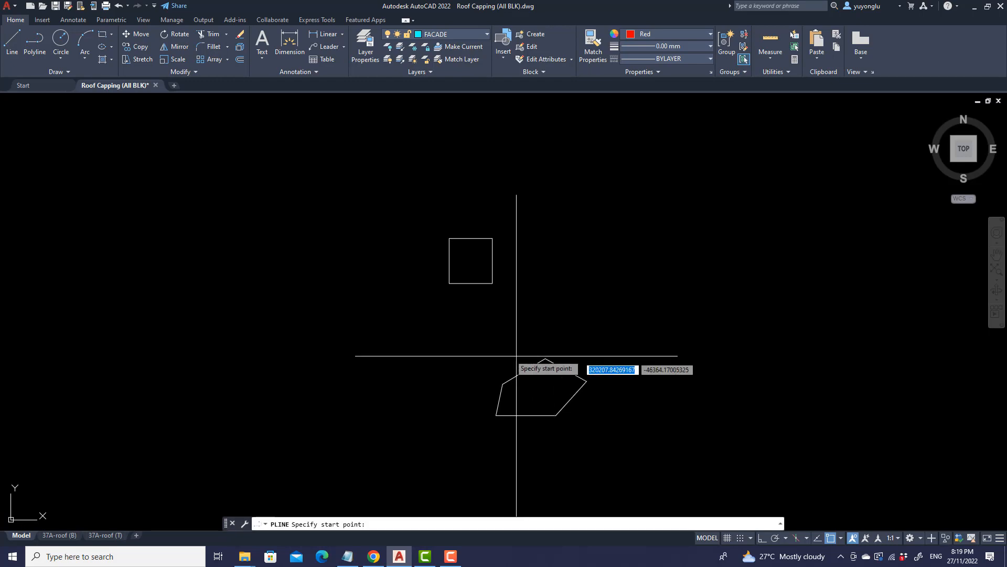
click(415, 340)
click(458, 323)
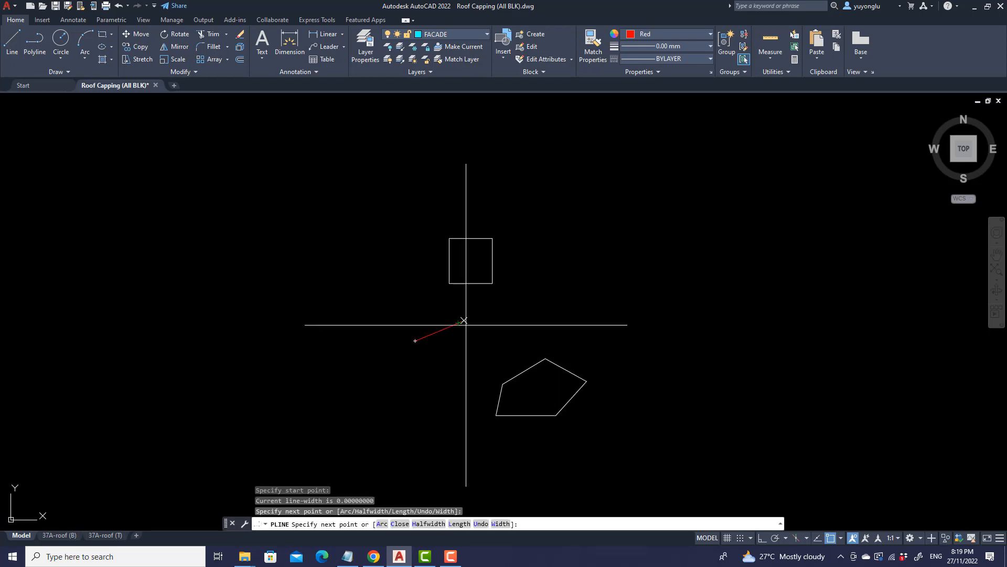
click(507, 333)
click(551, 313)
click(604, 330)
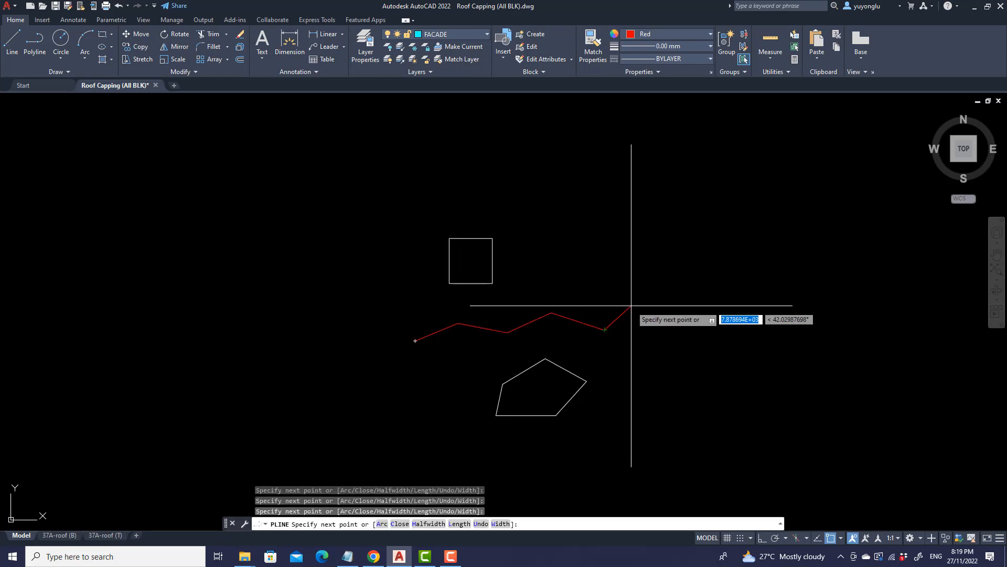
click(631, 305)
key(Return)
Change the zigzag polyline's colour to white.
click(623, 315)
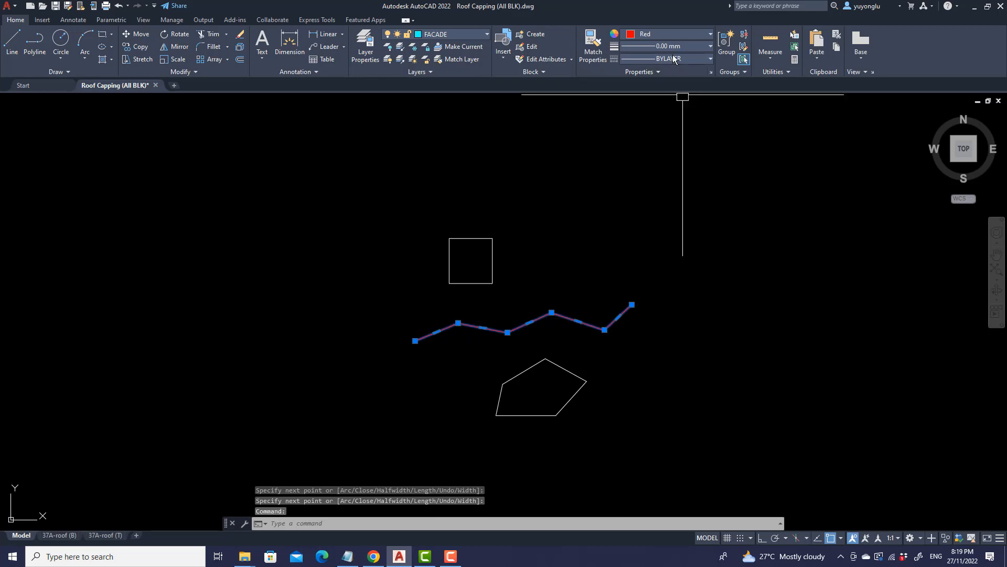
click(664, 34)
click(691, 141)
key(Escape)
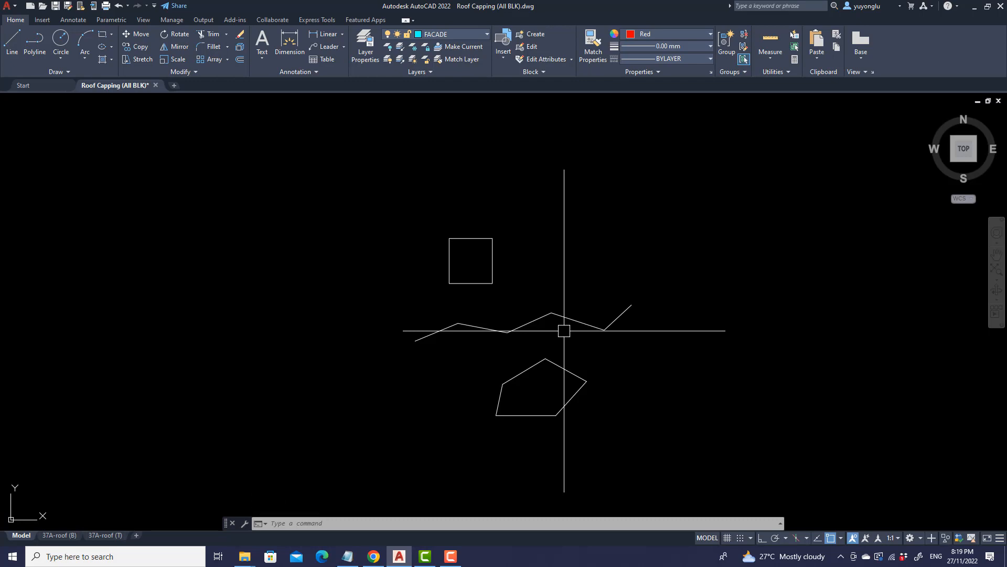
Dimension all segments of the zigzag polyline with the PDIM command.
text(pdim)
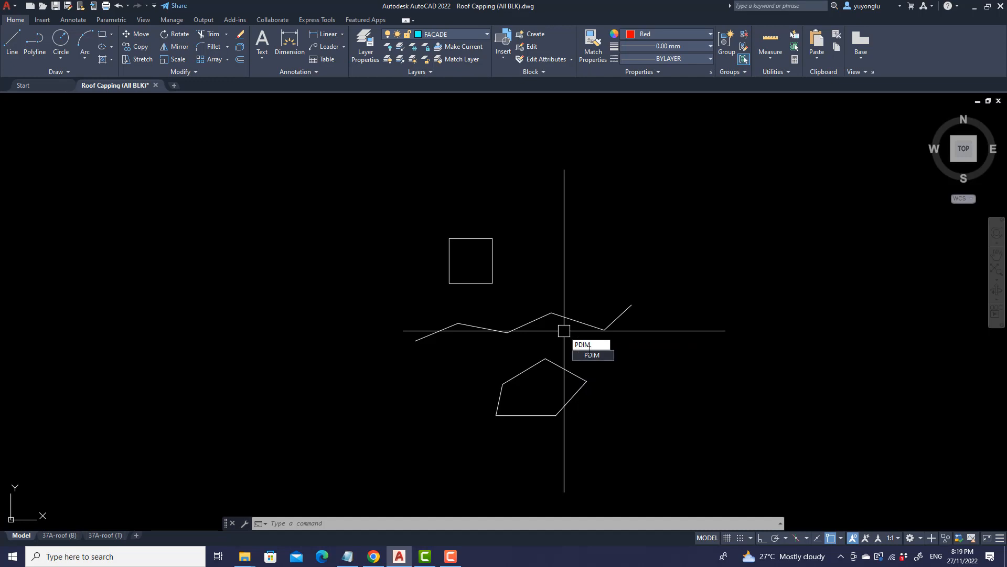
key(Return)
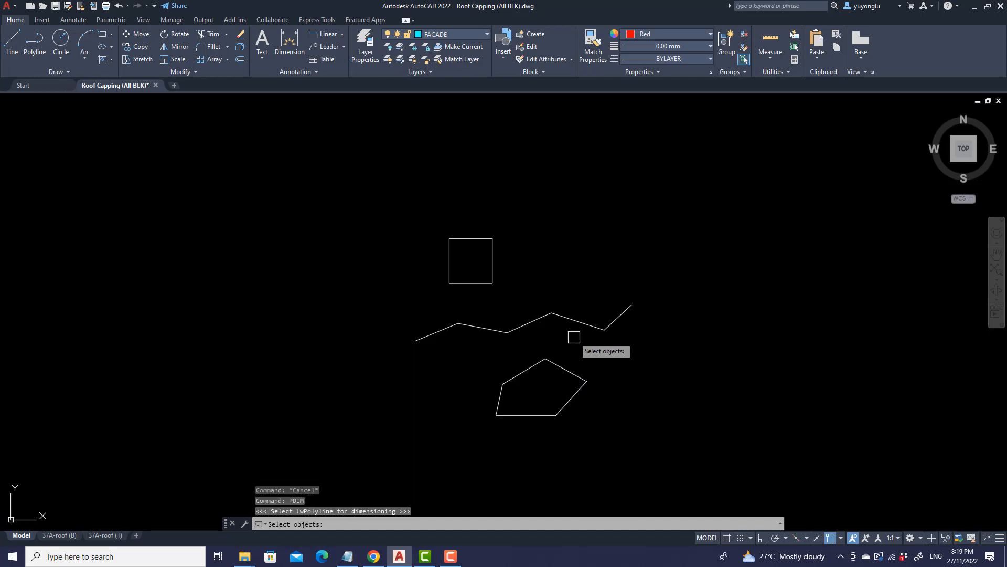
click(580, 322)
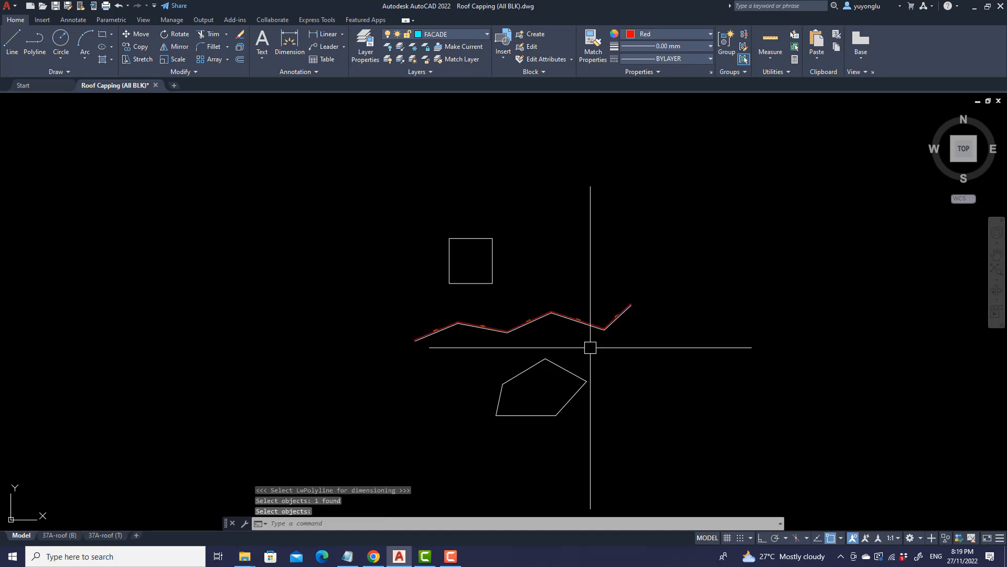
Examine the dimensions along the zigzag polyline's segments up close and in overview.
scroll(612, 317, up, 10)
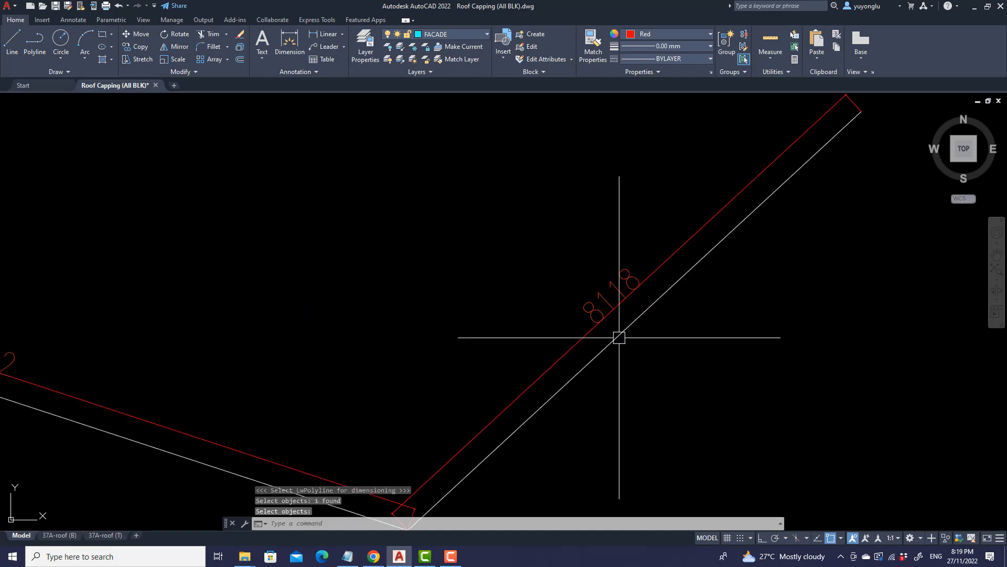
scroll(618, 327, down, 10)
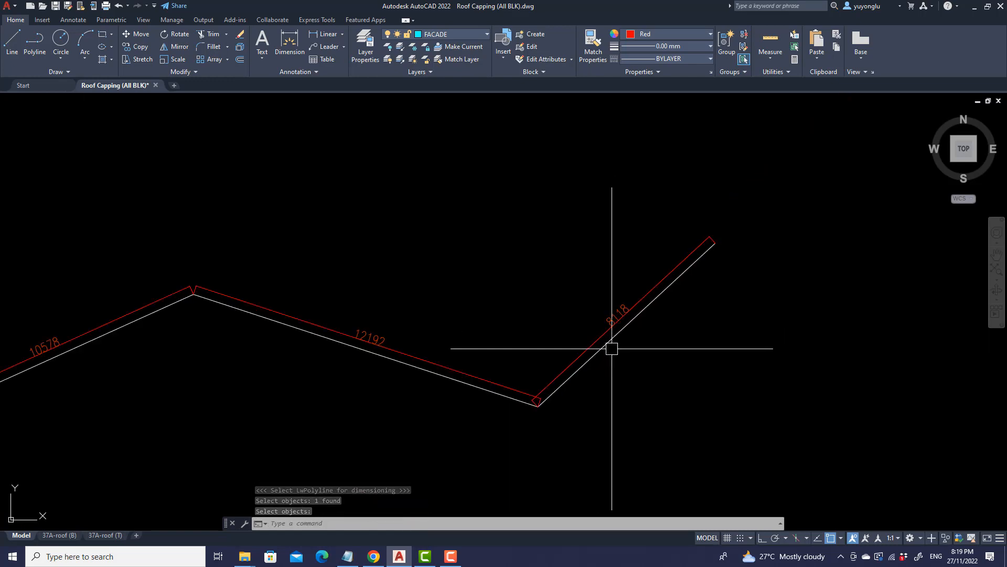
scroll(488, 344, up, 4)
scroll(506, 355, down, 4)
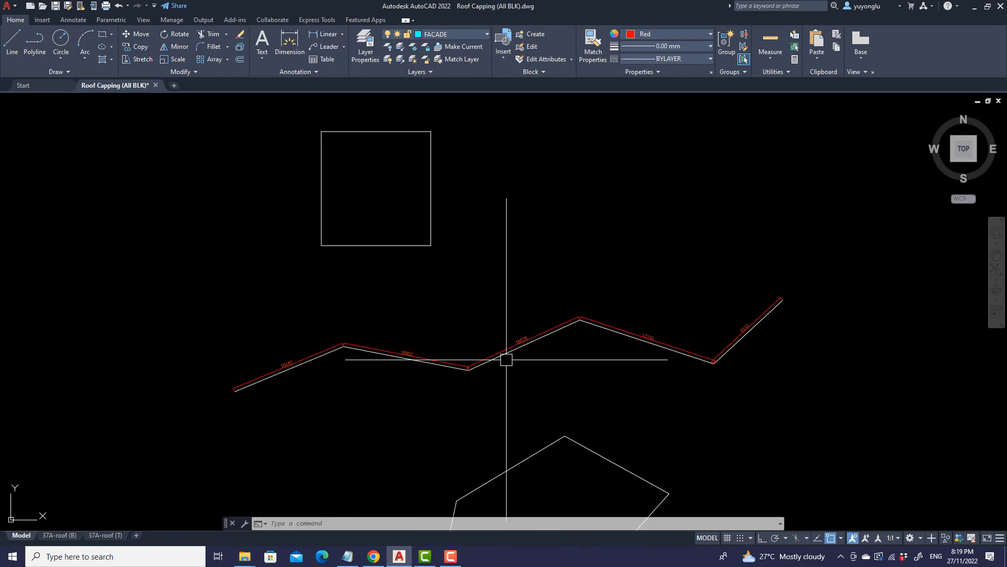
scroll(531, 346, up, 4)
scroll(530, 322, down, 4)
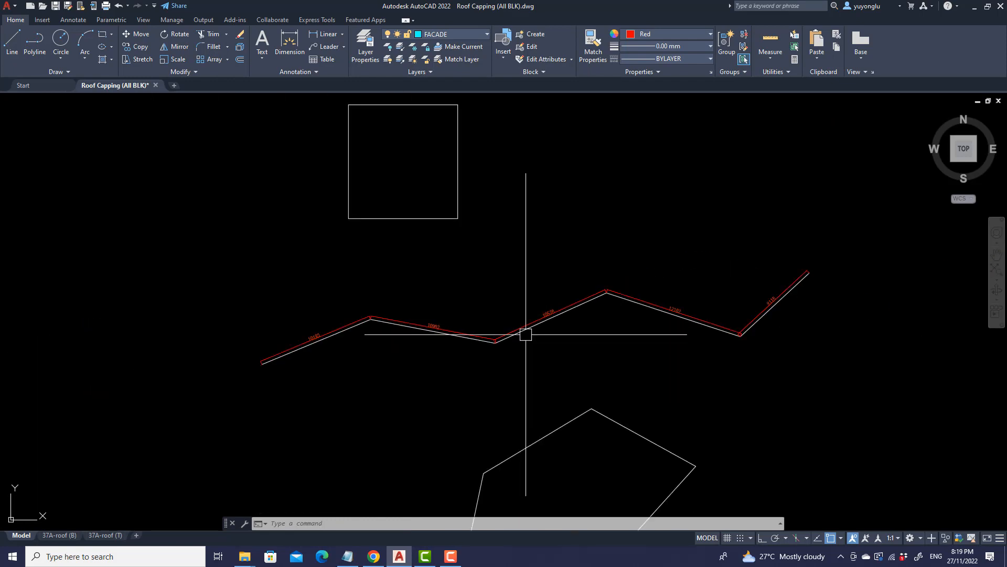
scroll(526, 335, down, 4)
scroll(529, 340, up, 2)
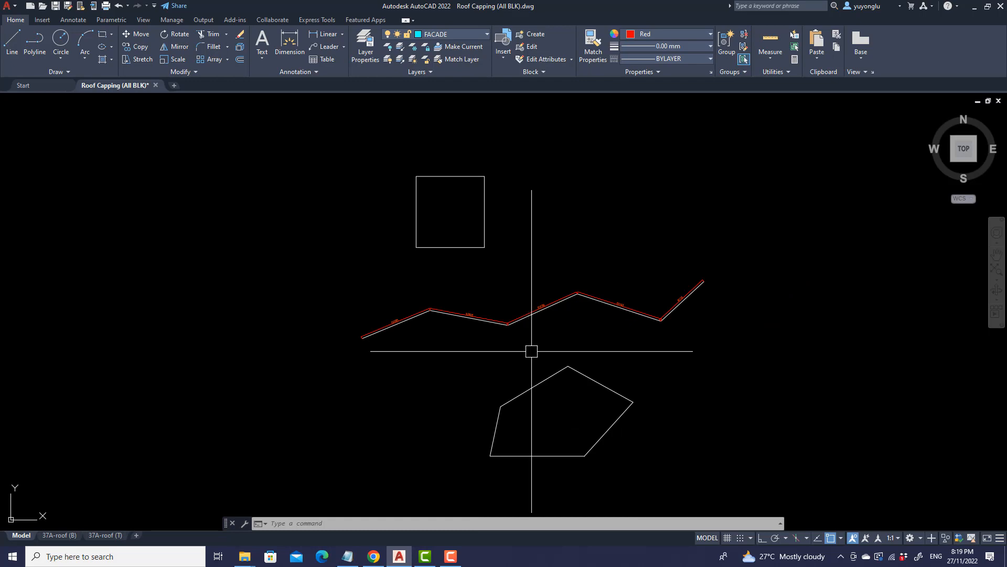
key(Escape)
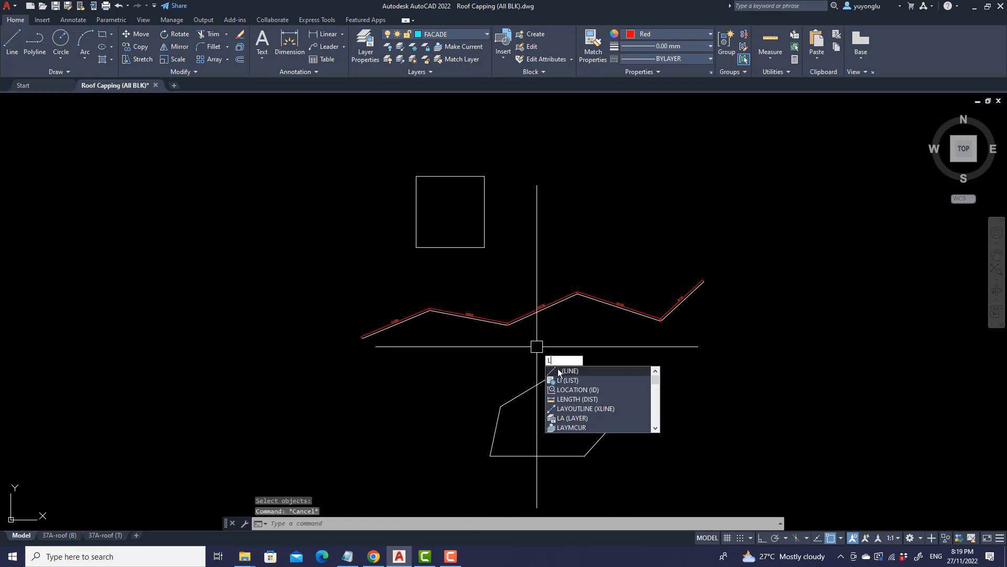
Draw an open outline of six connected lines beside the pentagon with the Line command, leaving a small gap between its ends.
key(Return)
middle_drag(468, 325, 494, 293)
click(361, 351)
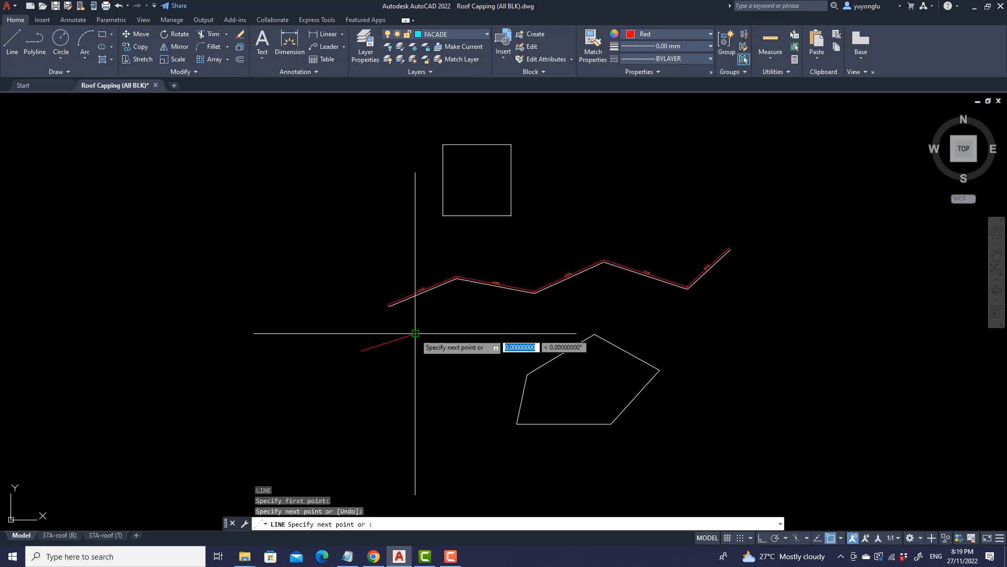
click(415, 334)
click(457, 362)
click(457, 420)
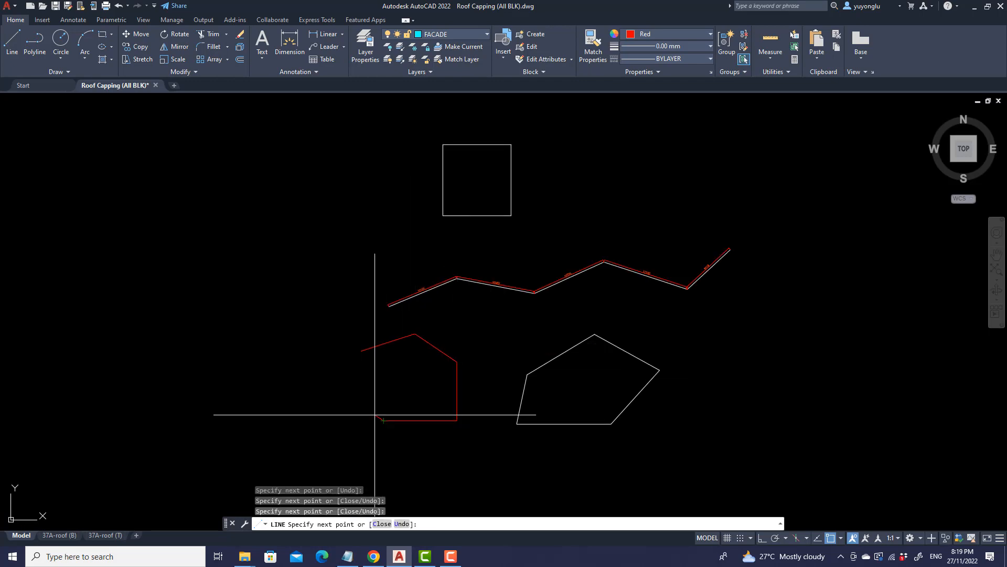
click(359, 387)
click(360, 367)
key(Return)
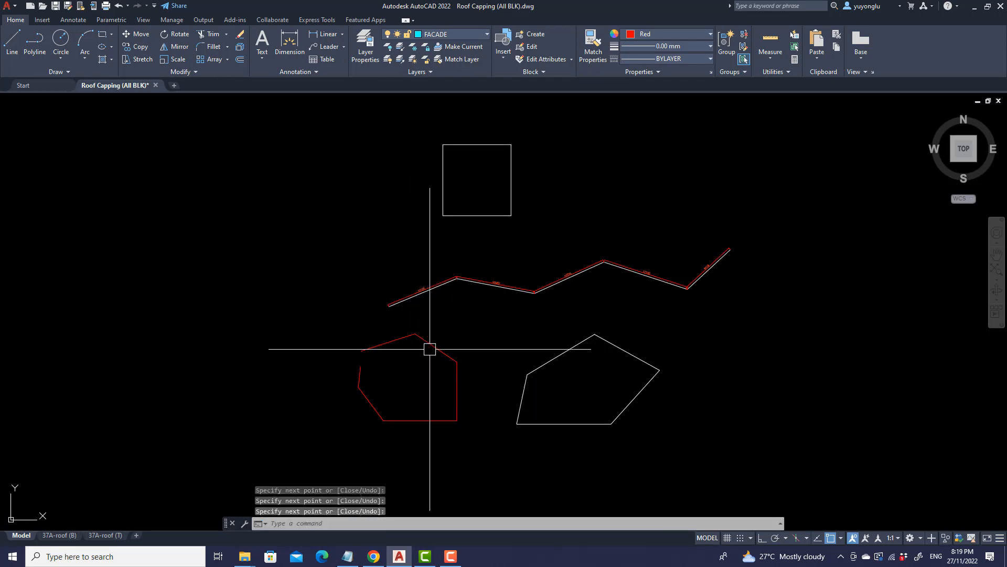
Change the colour of all six lines of the open outline to white.
click(346, 324)
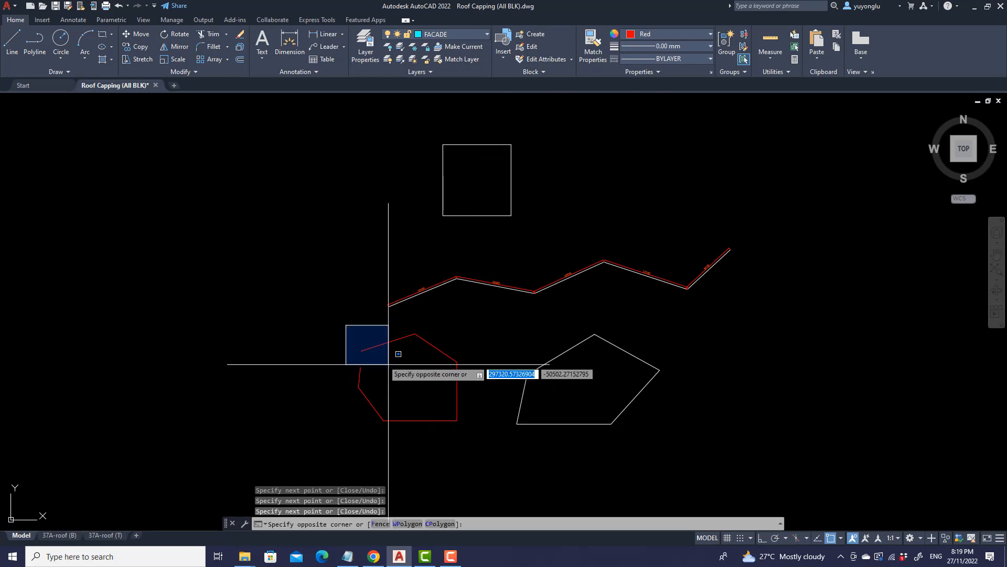
click(473, 438)
click(680, 37)
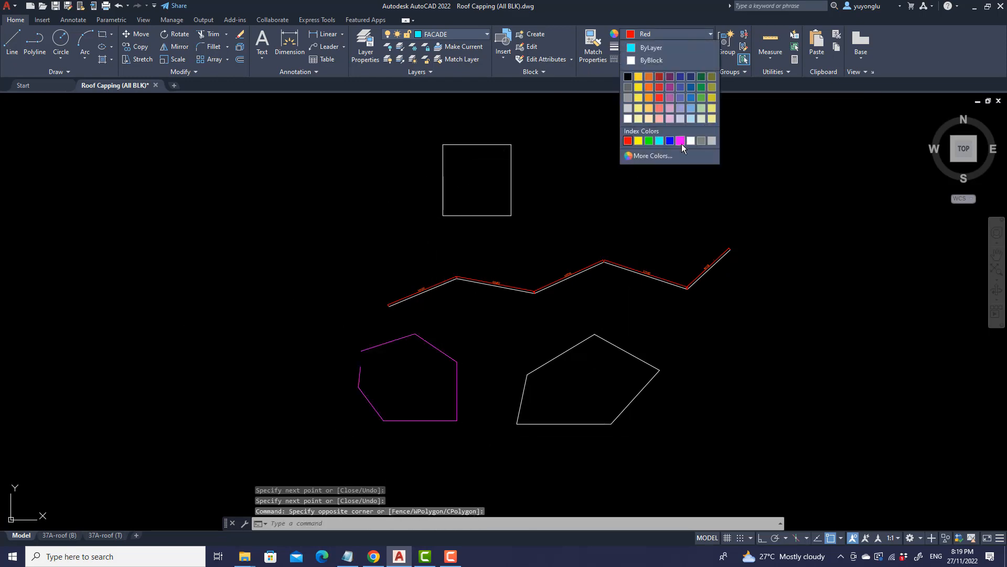
click(686, 141)
key(Escape)
Try to dimension the open outline's six separate lines with PDIM, and check one of the lines by selecting it.
middle_drag(433, 414, 436, 385)
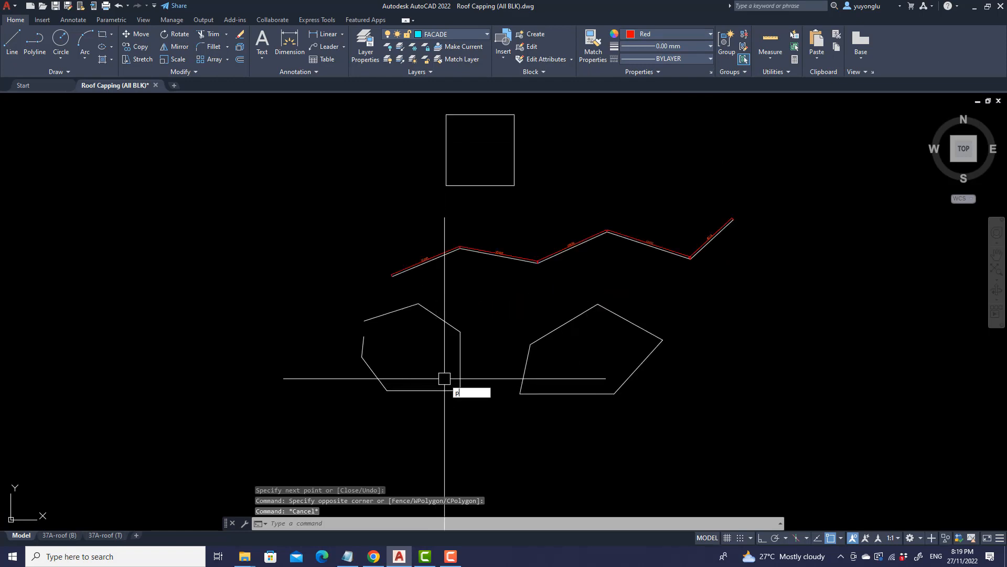
text(R)
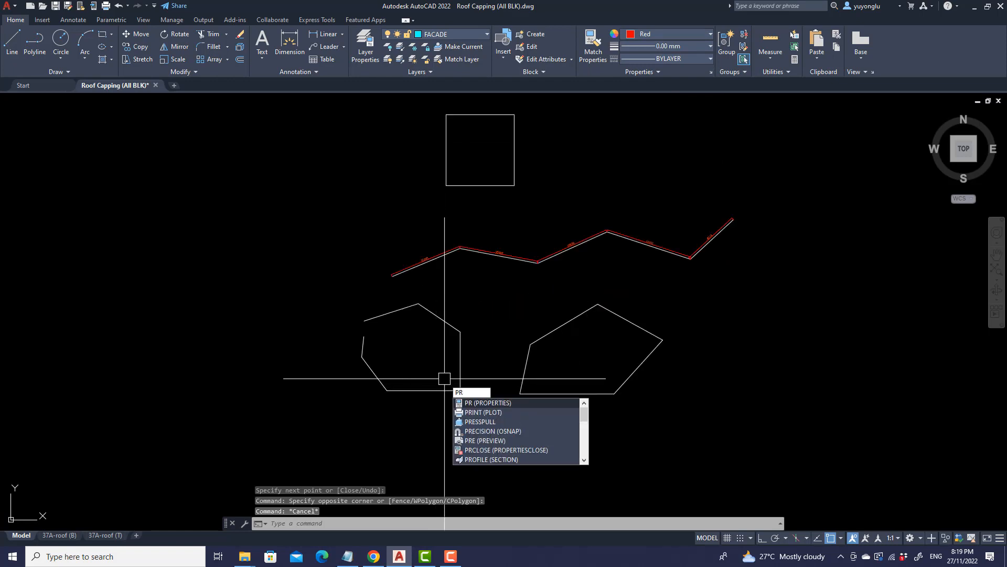
key(BackSpace)
text(DIM)
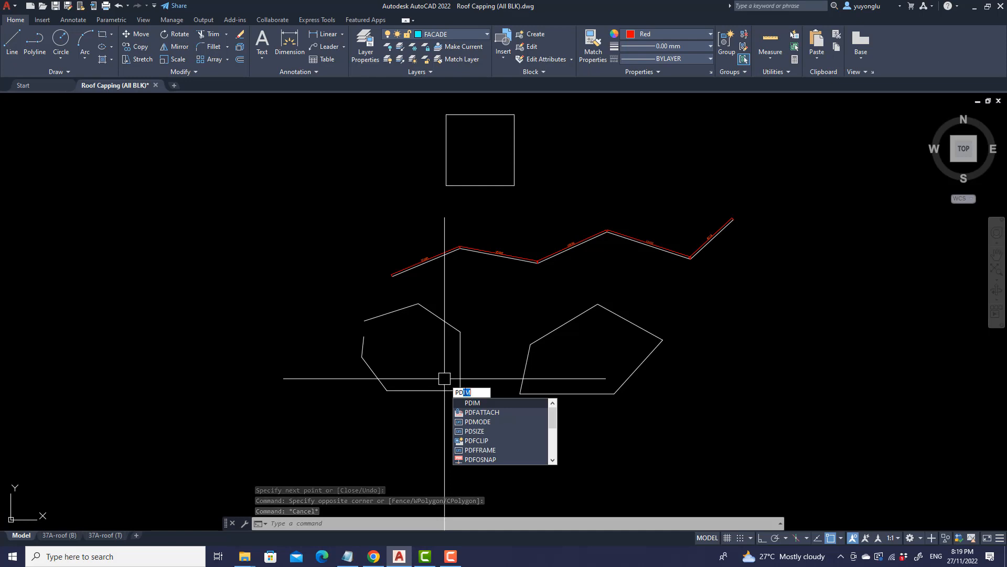
key(Return)
click(333, 300)
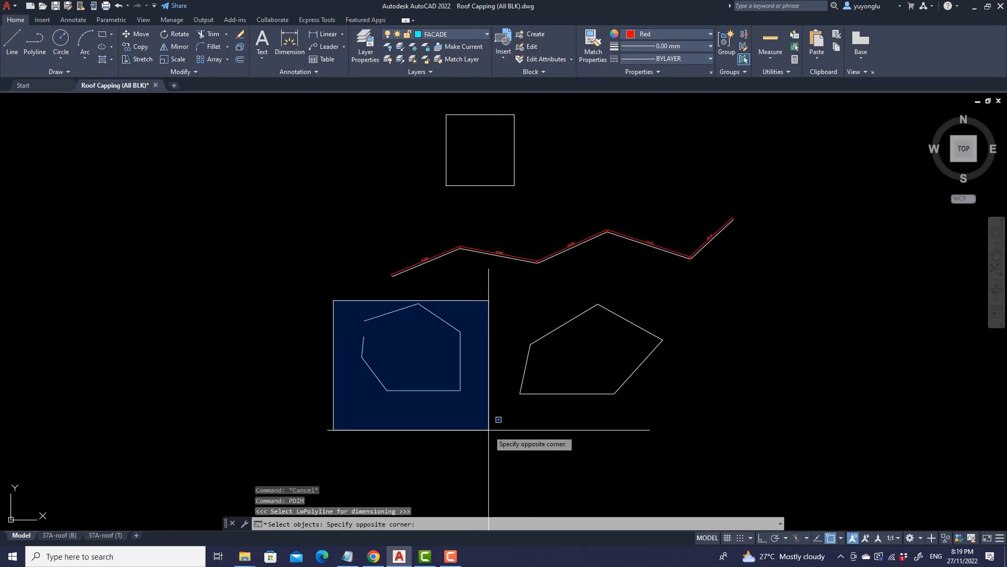
click(488, 429)
key(Return)
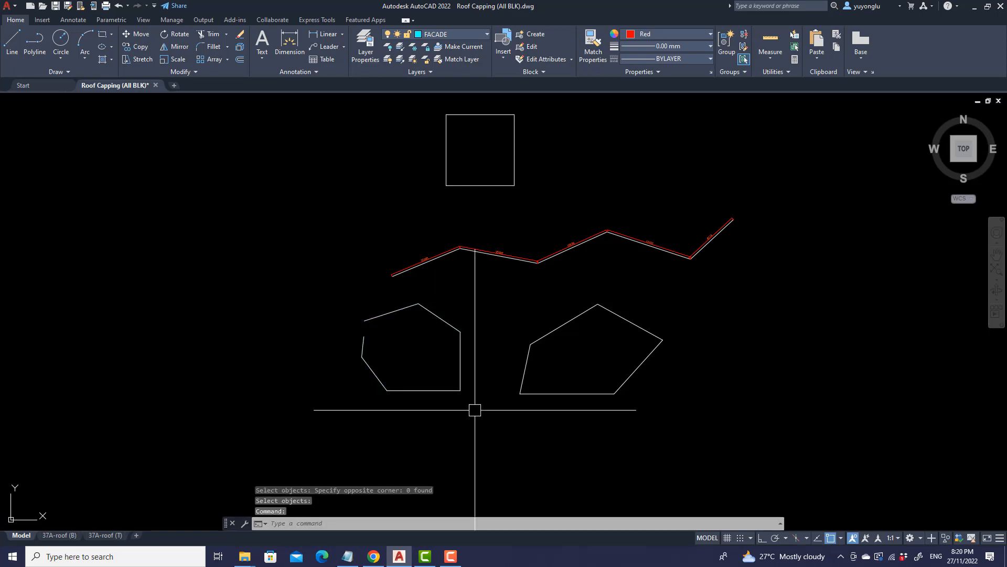
click(448, 391)
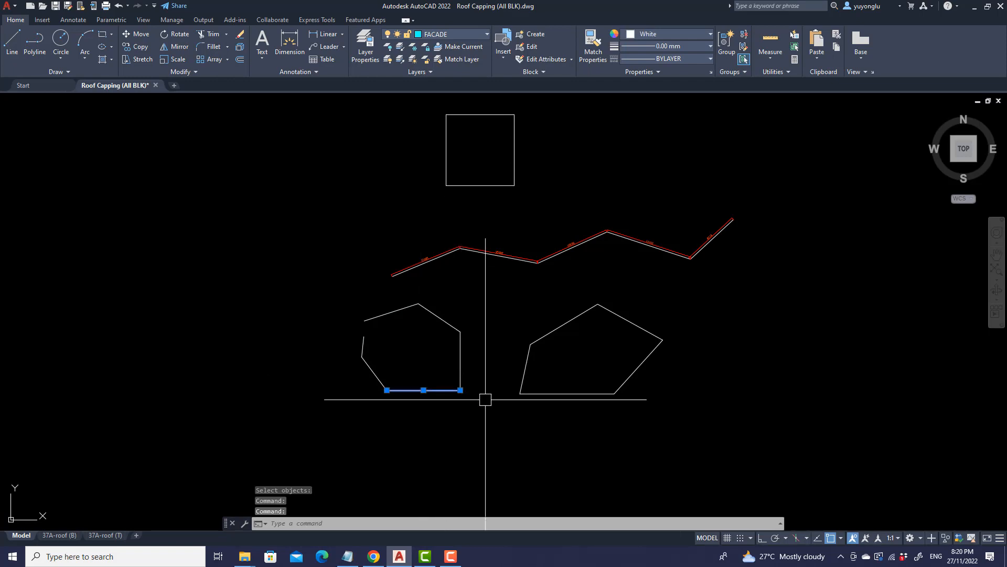
key(Escape)
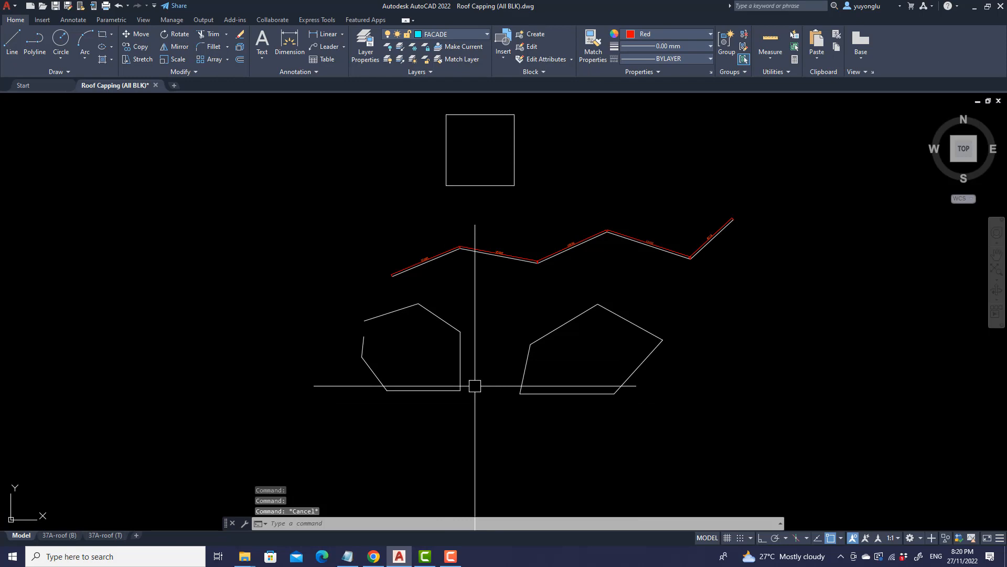
Join the open outline's six lines into one polyline and check it by selecting it.
text(jo)
key(Return)
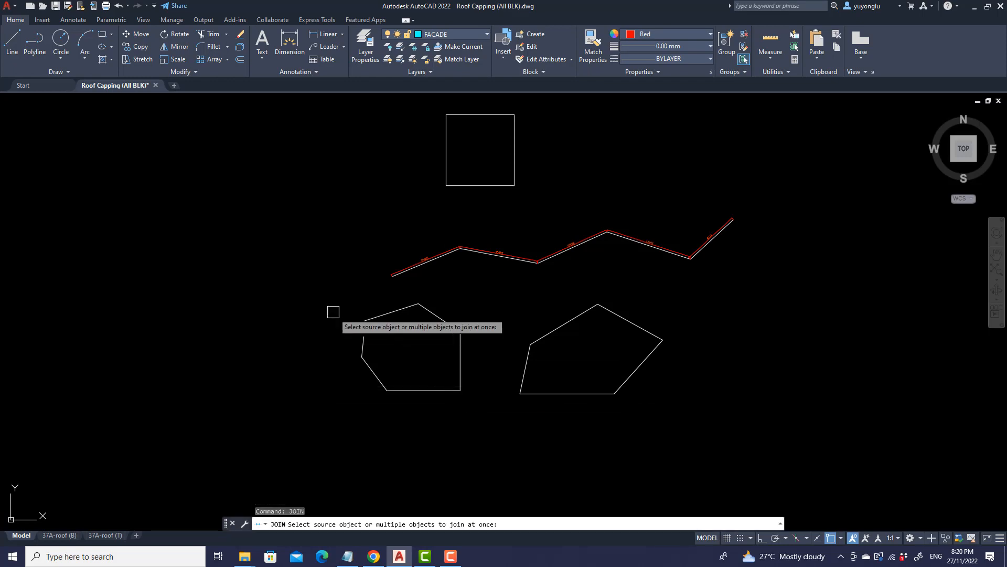
click(318, 299)
click(472, 404)
key(Return)
click(440, 393)
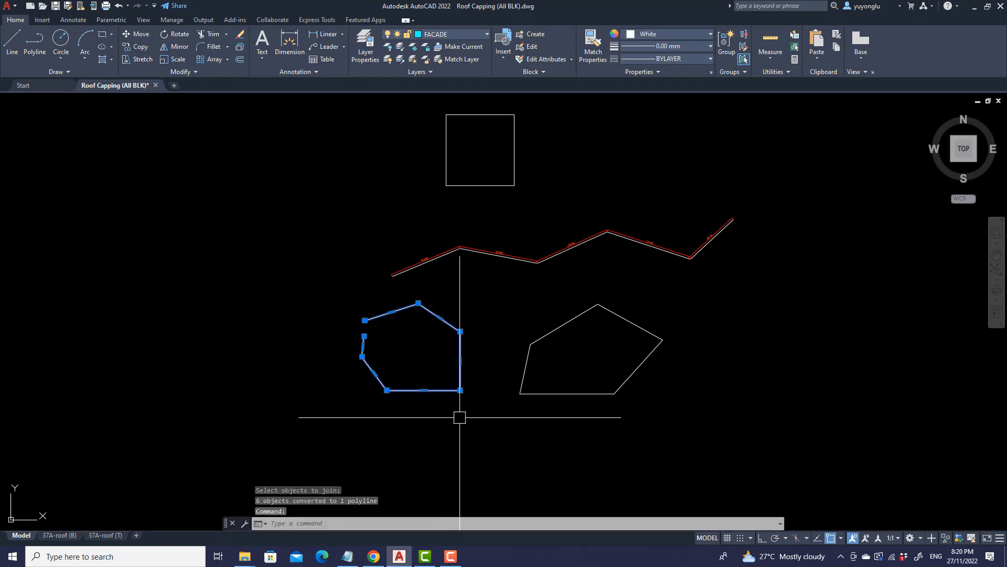
key(Escape)
Dimension every segment of the joined open outline with PDIM.
text(P)
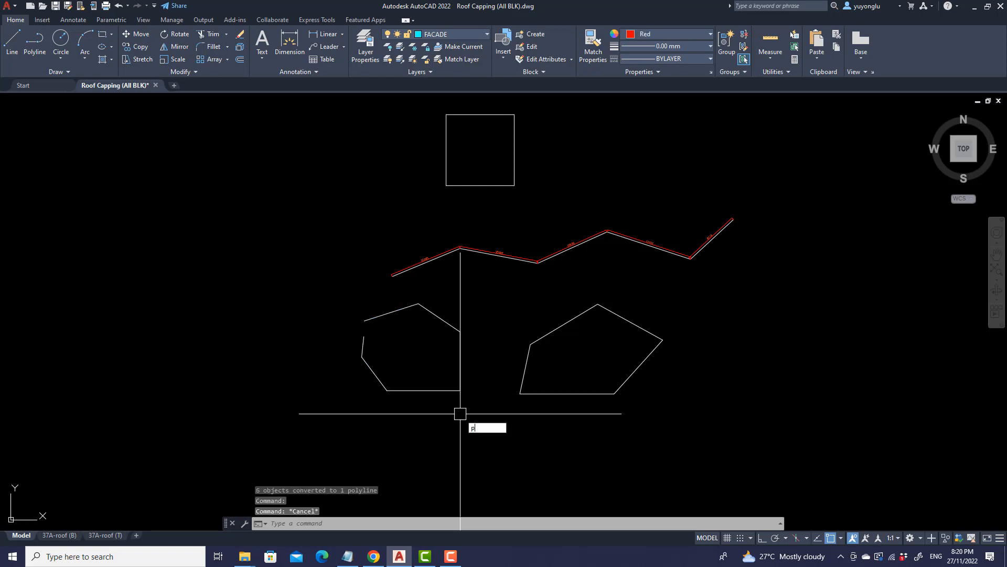
text(dim)
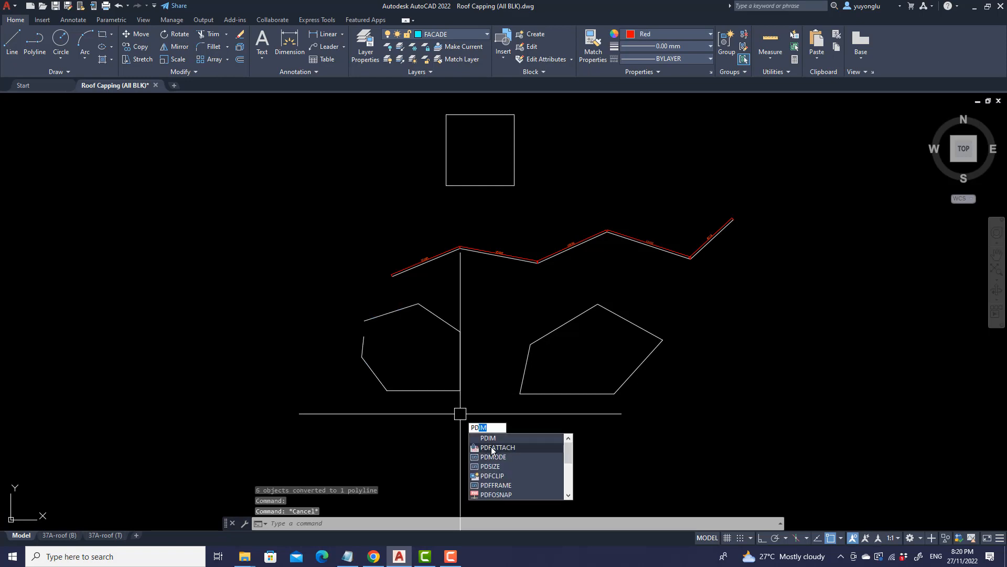
key(Return)
click(459, 389)
key(Return)
scroll(458, 368, up, 4)
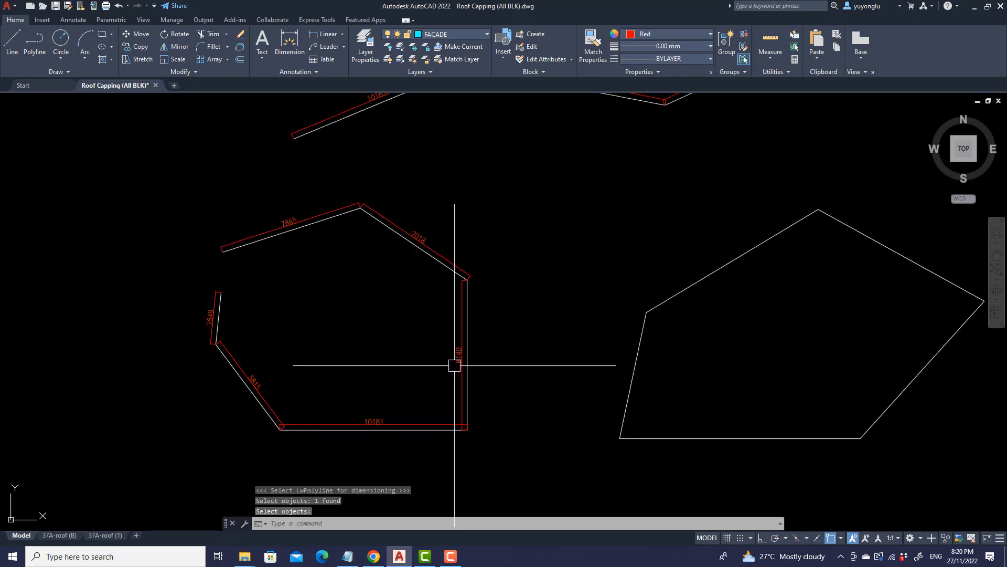
scroll(637, 367, down, 2)
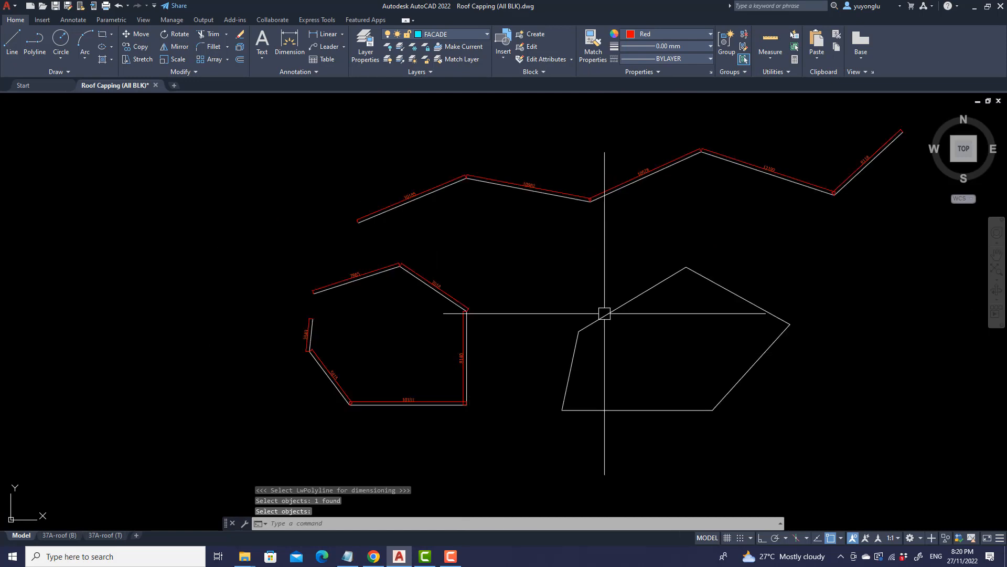
key(Escape)
Select the pentagon's five separate lines and join them into one polyline.
scroll(572, 312, down, 5)
scroll(544, 260, up, 6)
click(546, 259)
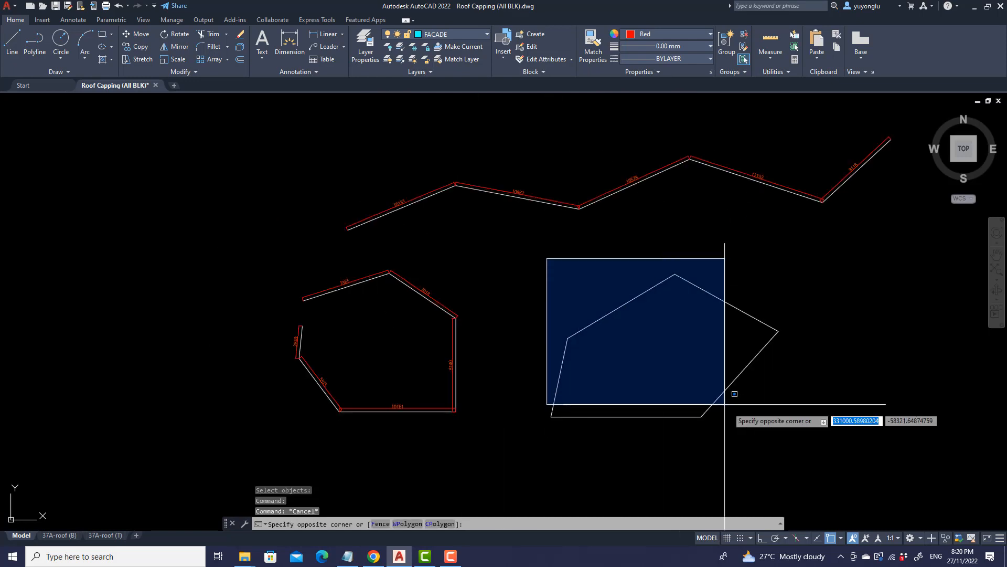
key(Escape)
scroll(592, 306, down, 4)
scroll(592, 306, up, 2)
click(525, 240)
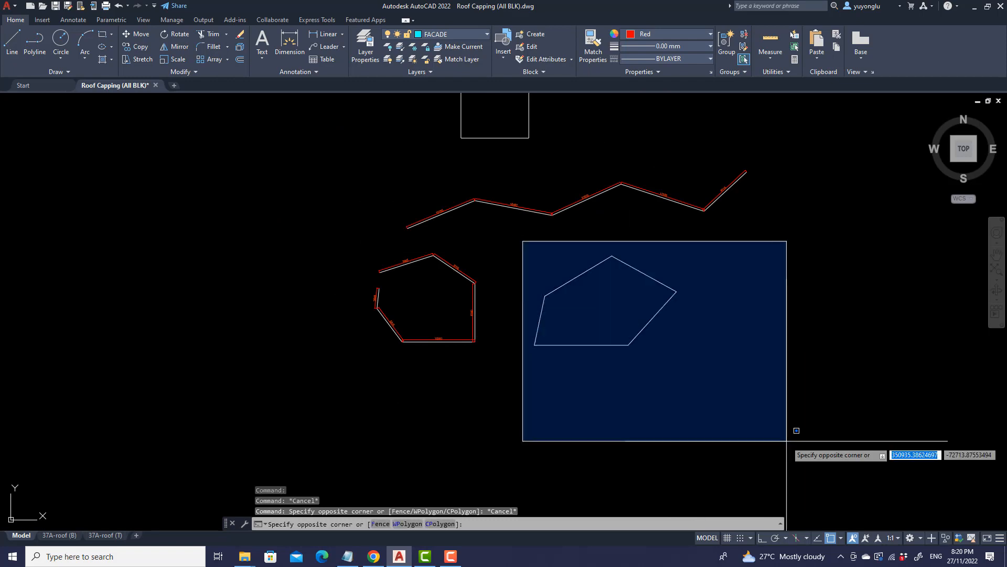
click(784, 424)
text(j)
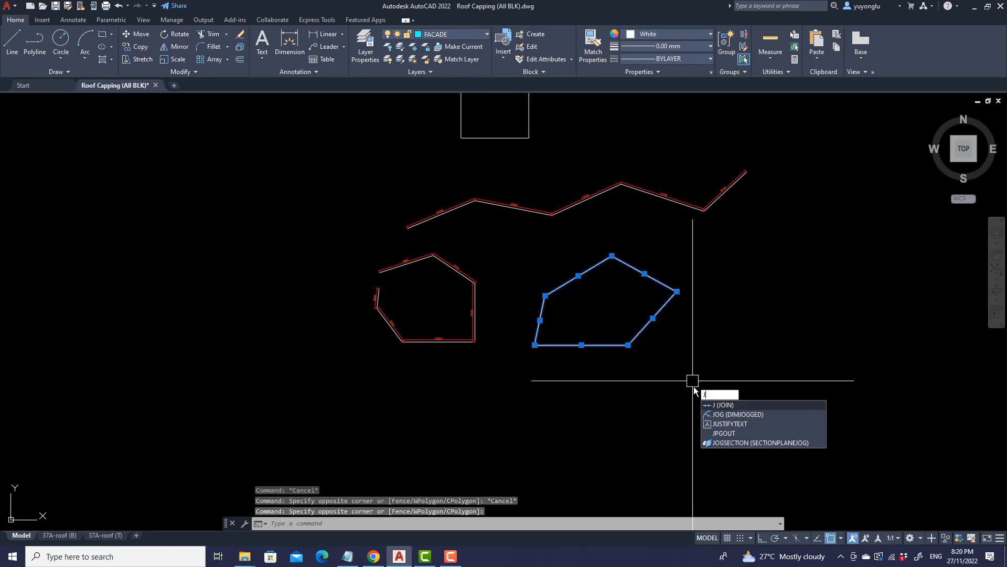
key(Return)
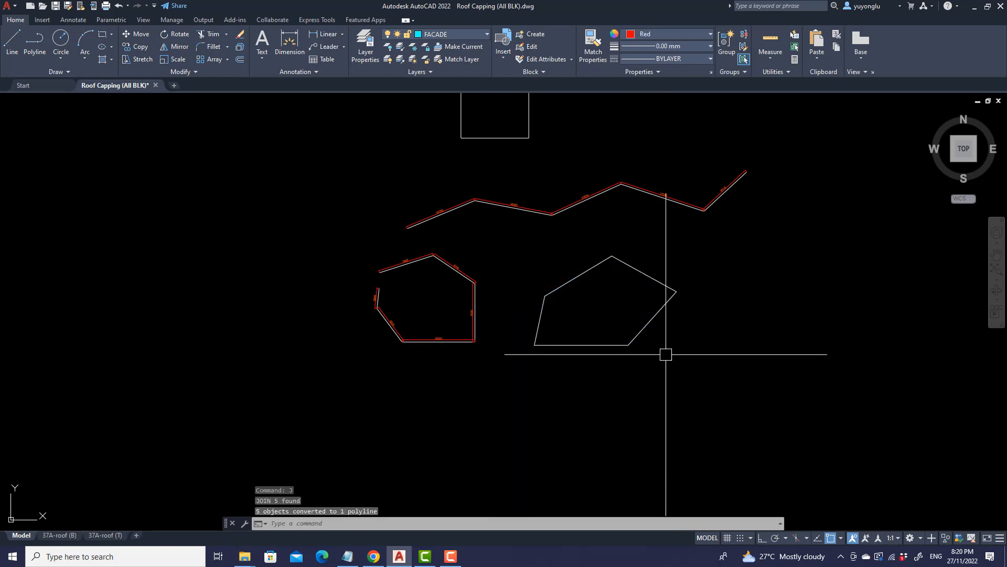
Dimension all sides of the joined pentagon with PDIM.
text(p)
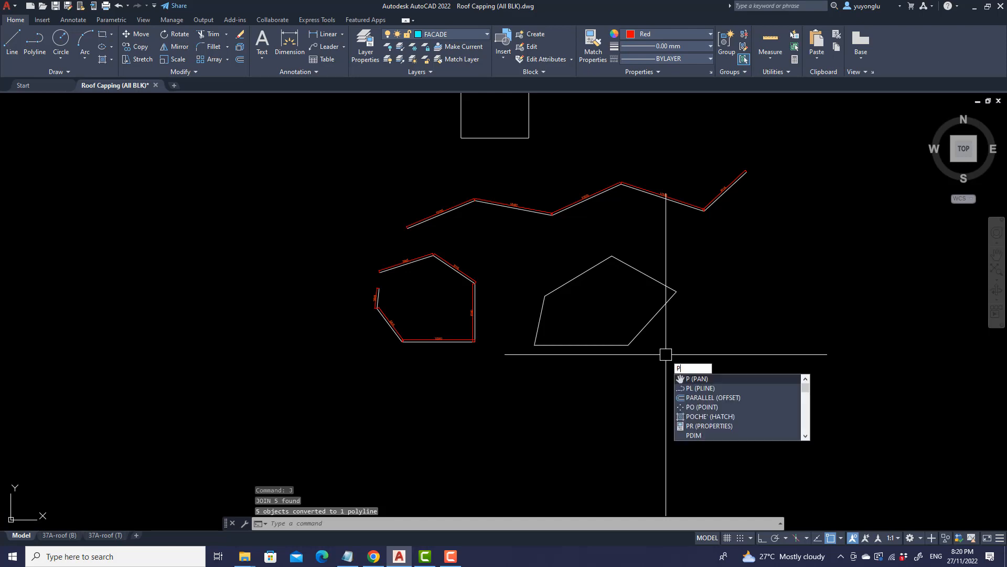
text(dim)
key(Return)
click(645, 332)
key(Return)
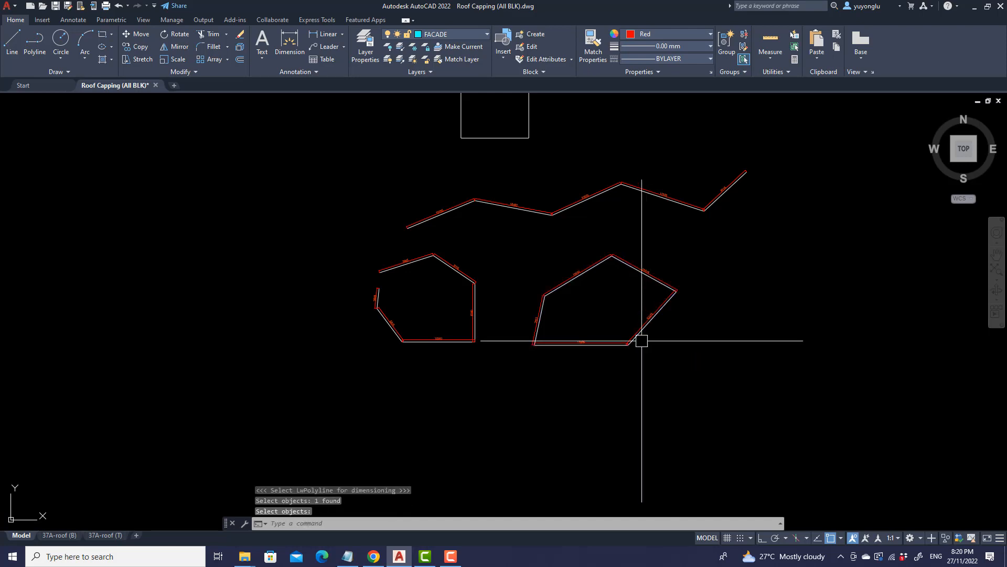
scroll(641, 341, up, 7)
scroll(565, 339, down, 3)
scroll(597, 353, down, 5)
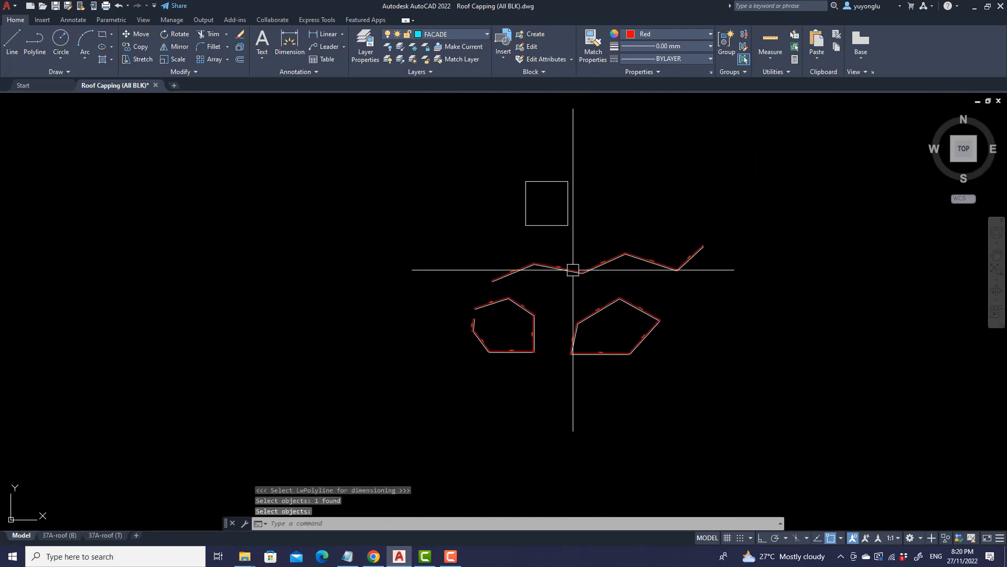
scroll(573, 269, up, 3)
key(Escape)
Draw a rectangle about 8447 wide and 8862 high with the Rectangle command, to the right of the white square above the zigzag polyline.
scroll(555, 227, down, 3)
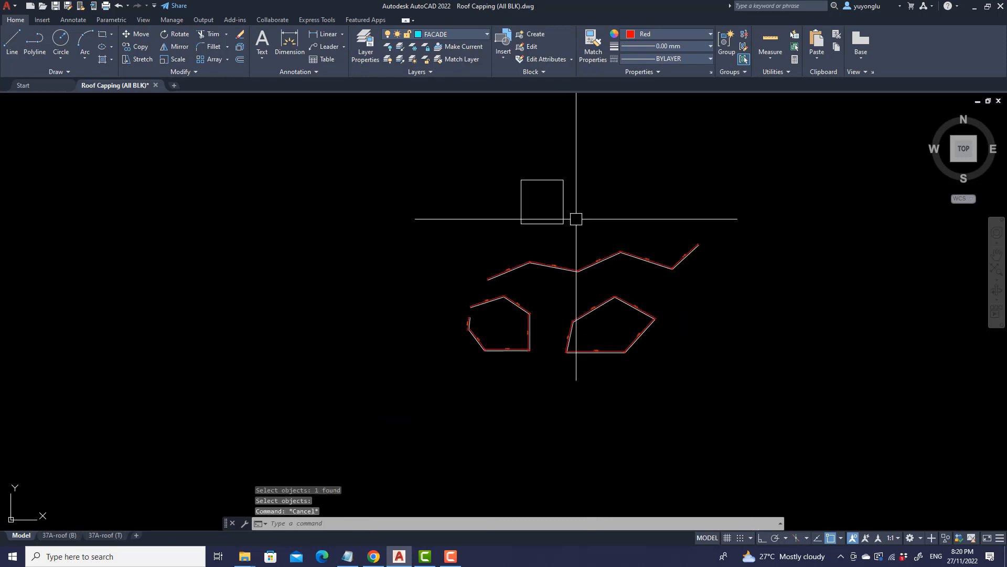
text(rc)
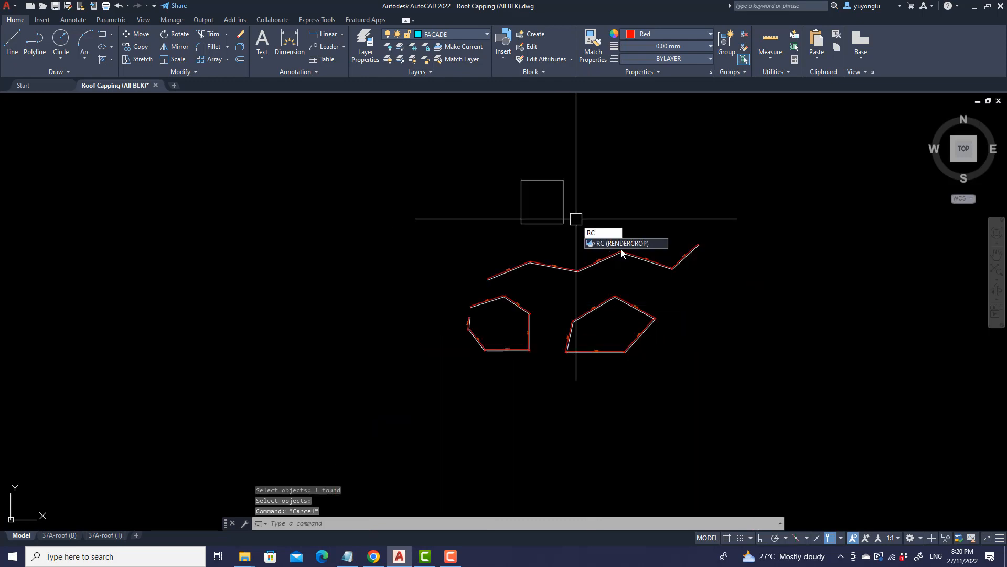
key(Escape)
text(Ect)
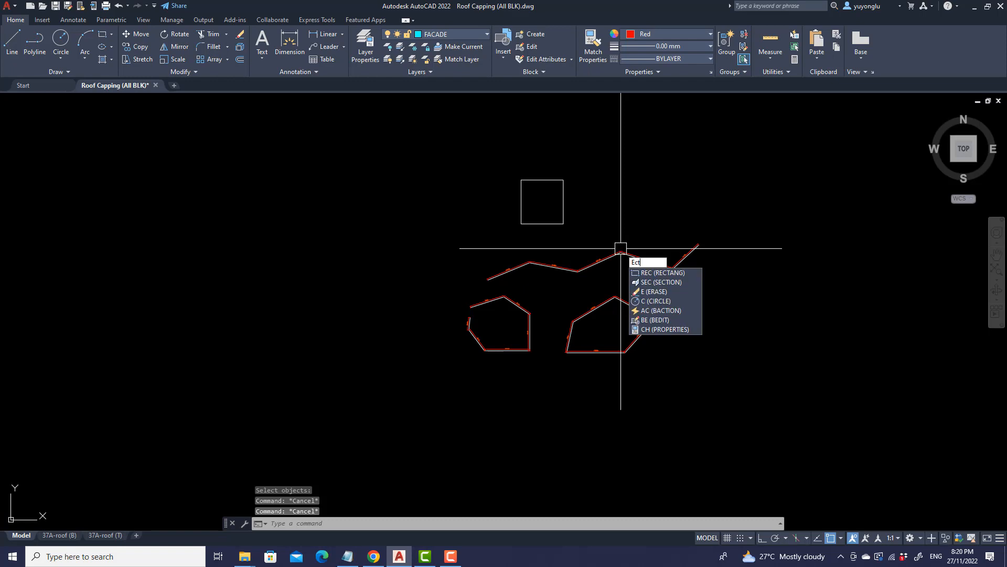
key(Return)
click(638, 157)
scroll(660, 187, up, 2)
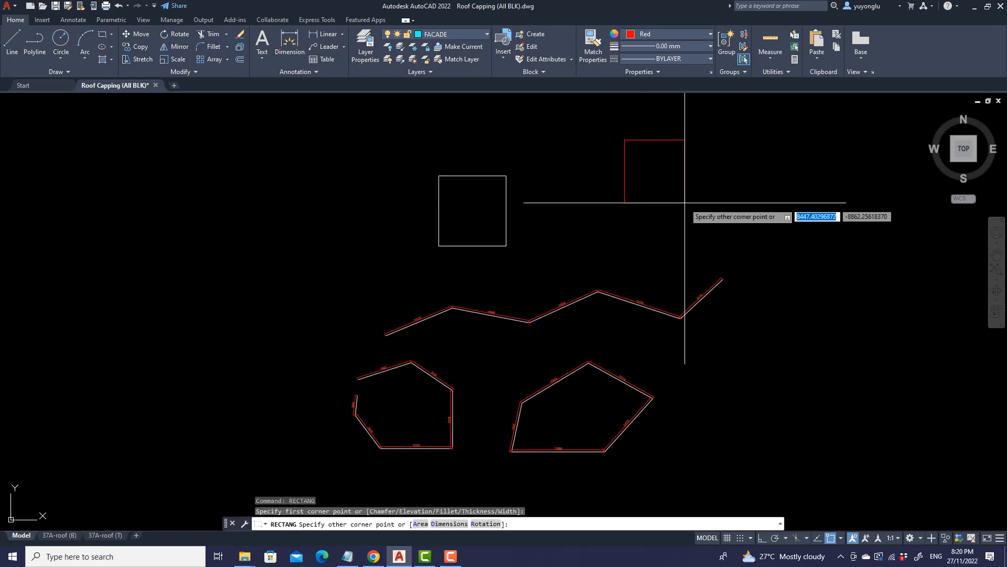
click(684, 202)
key(Escape)
scroll(652, 188, up, 4)
scroll(665, 231, down, 4)
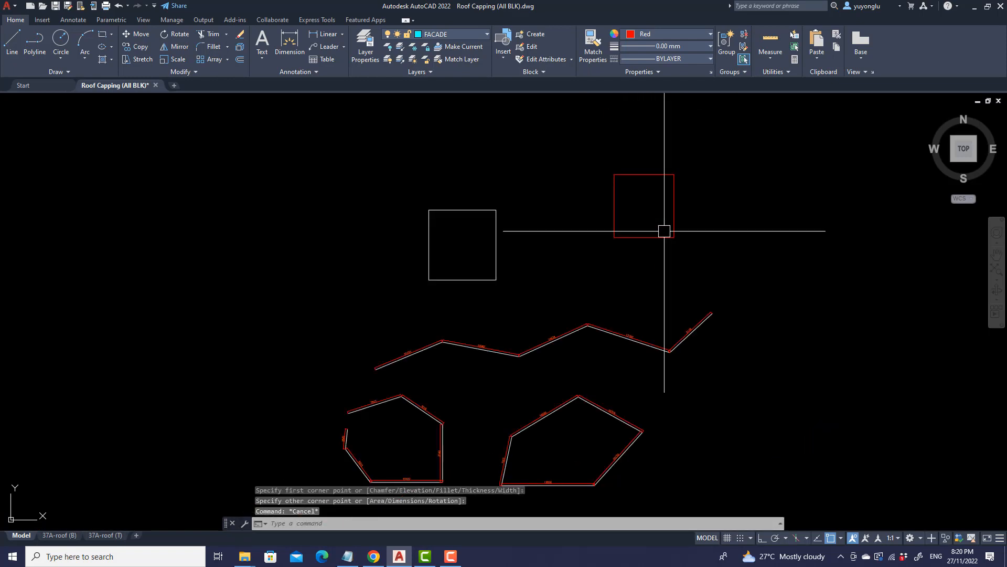
Dimension all four sides of the red rectangle with PDIM.
text(PD)
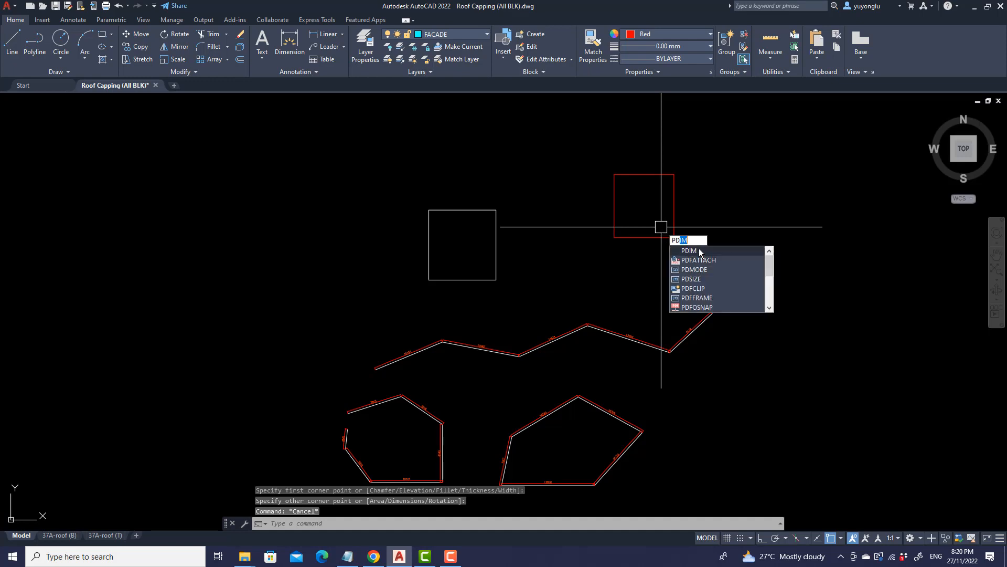
key(Return)
click(655, 235)
scroll(635, 247, up, 5)
scroll(637, 234, down, 2)
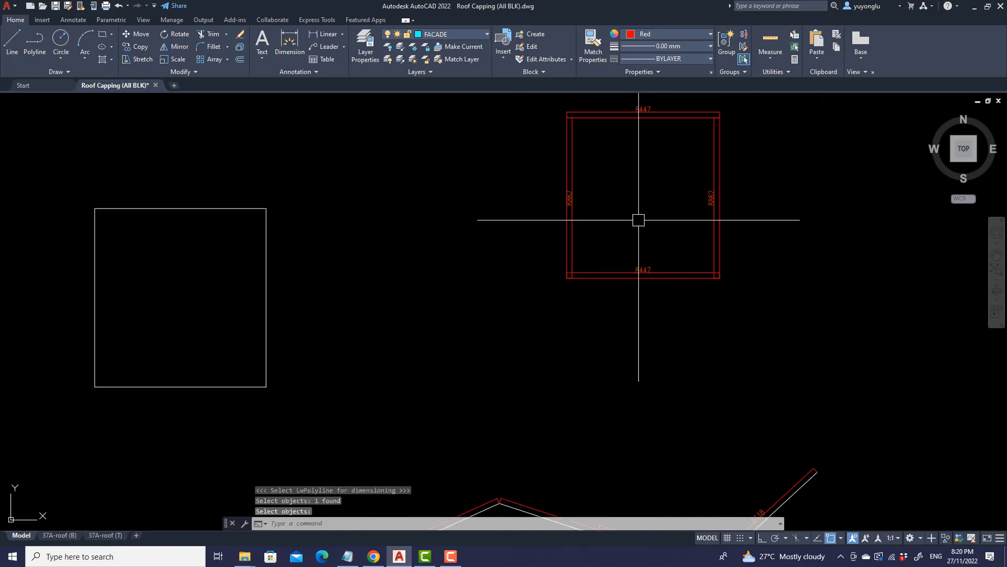
scroll(555, 227, up, 4)
scroll(562, 268, down, 2)
scroll(603, 260, down, 10)
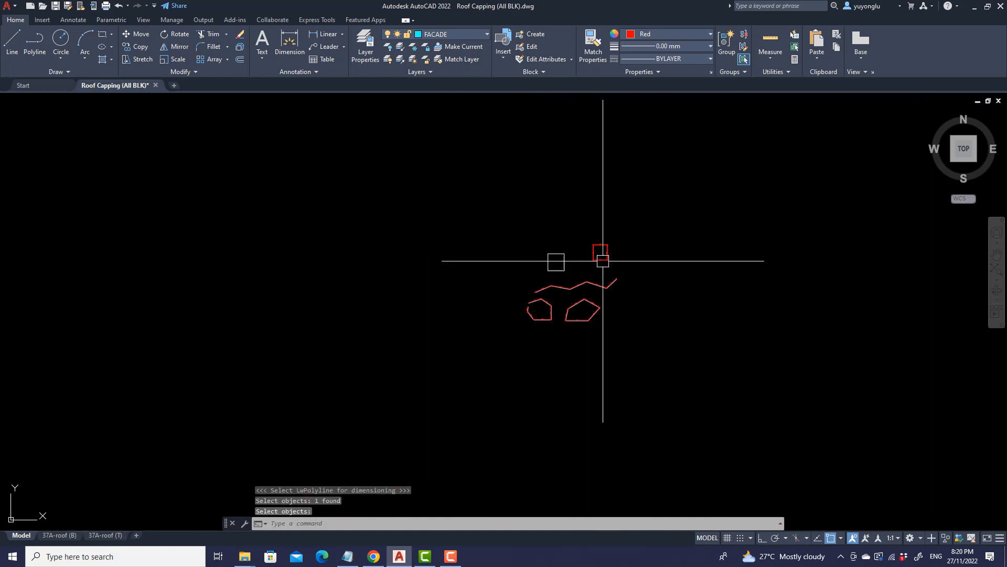
scroll(586, 284, up, 4)
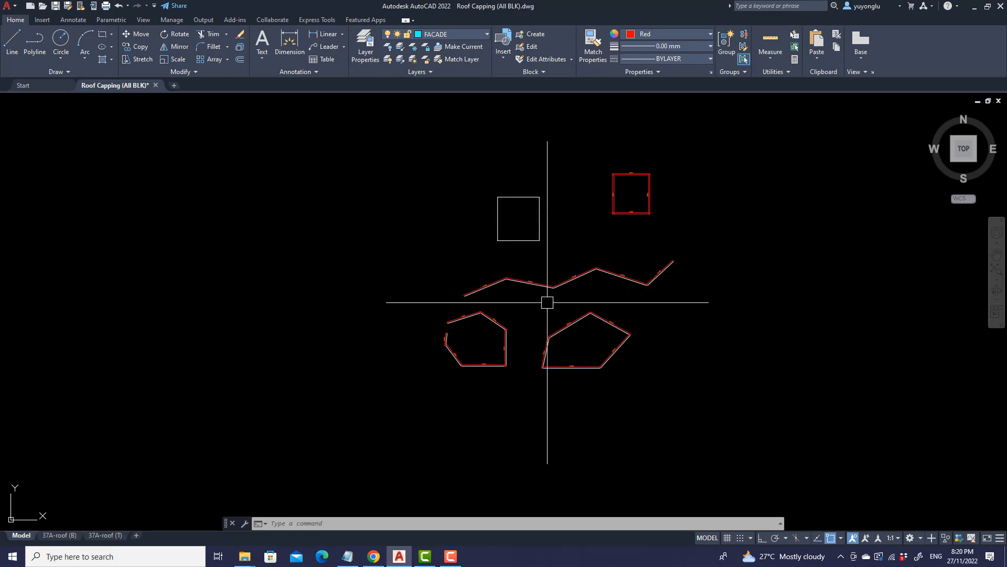
scroll(527, 207, up, 2)
scroll(543, 359, up, 4)
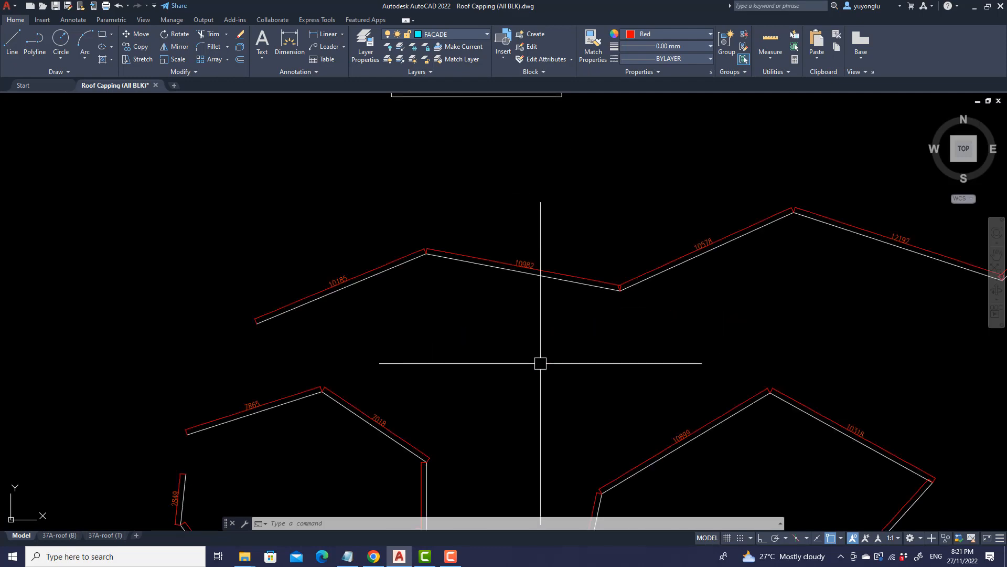
scroll(496, 305, down, 4)
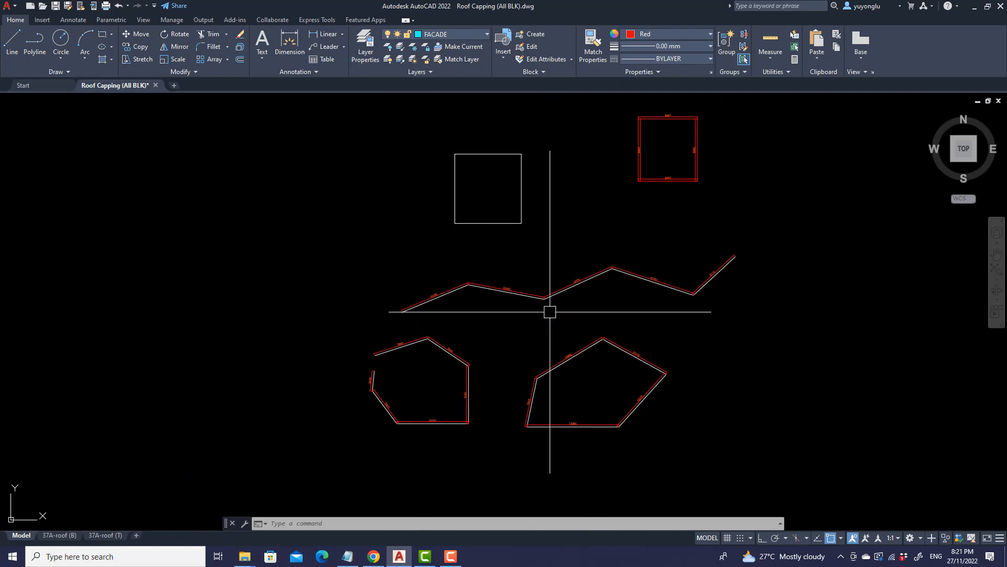